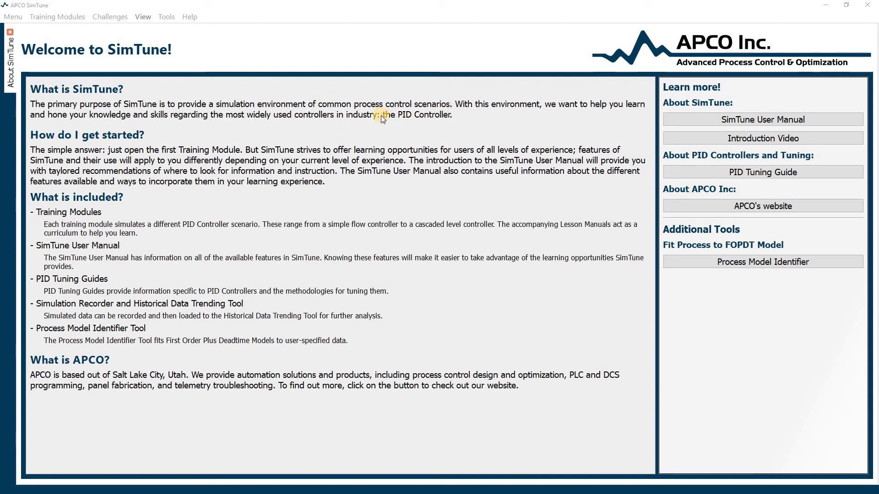
Open the beginner training module Simple Flow Control
left_click(74, 20)
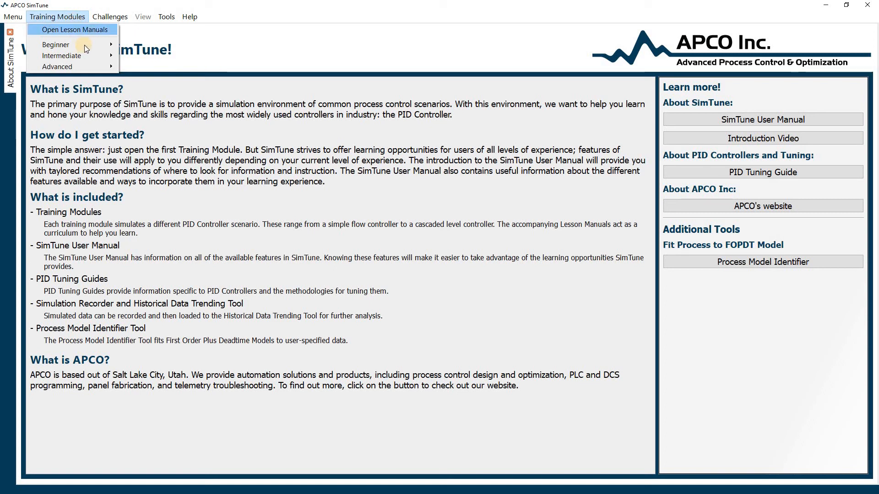
mouse_move(100, 44)
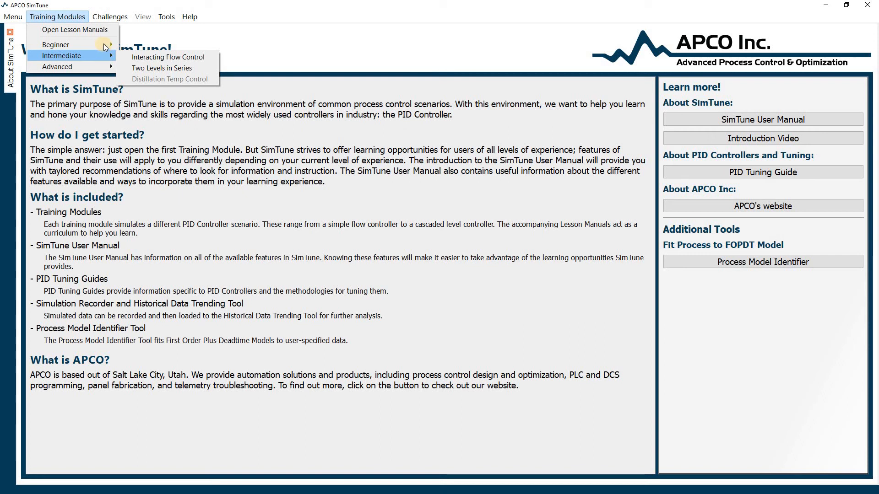
left_click(132, 46)
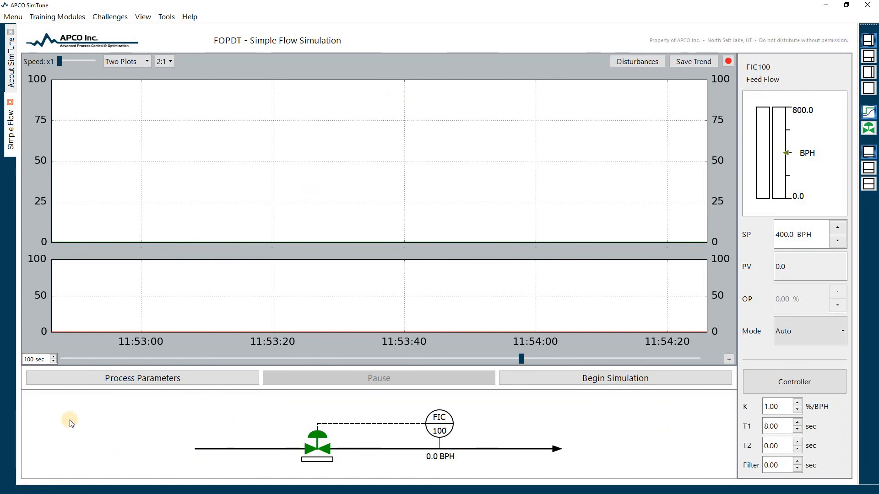
Open the module's lesson manual, look through it to the Learning Exercises on page 8, and close it
left_click(74, 17)
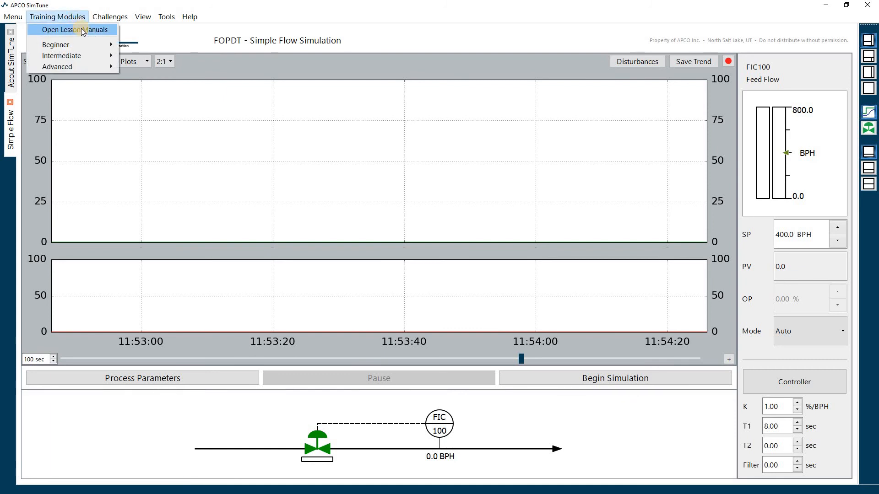
left_click(81, 28)
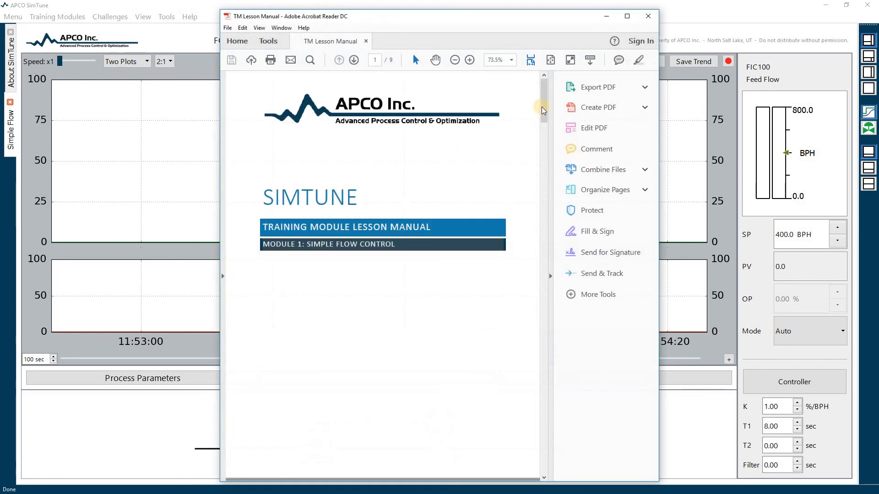
scroll(543, 133, "down", 3)
left_click_drag(543, 134, 536, 427)
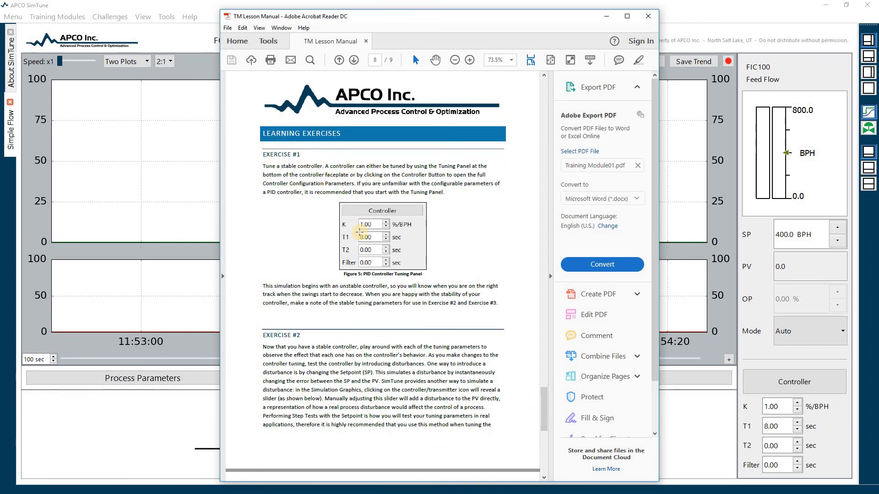
left_click(652, 15)
Open the PID Tuning Guide, look through it to Dale's Closed Loop PI Tuning Technique, and close it
left_click(189, 16)
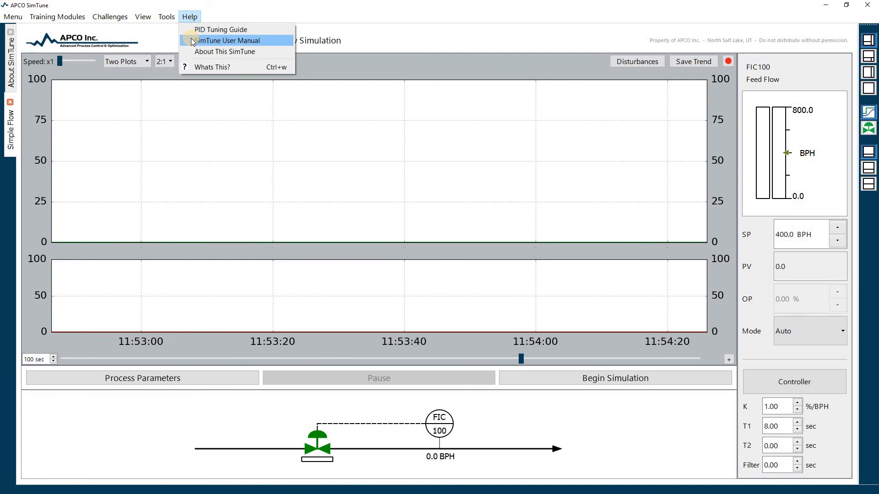
left_click(197, 31)
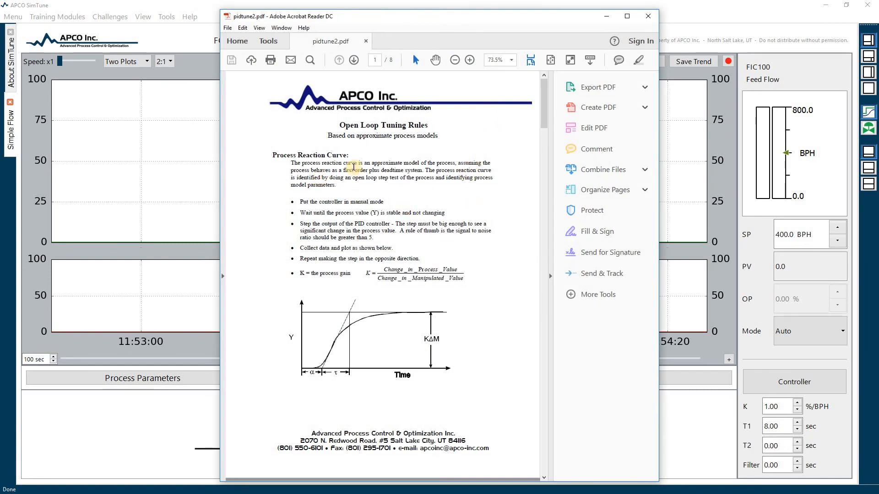
left_click_drag(544, 114, 587, 381)
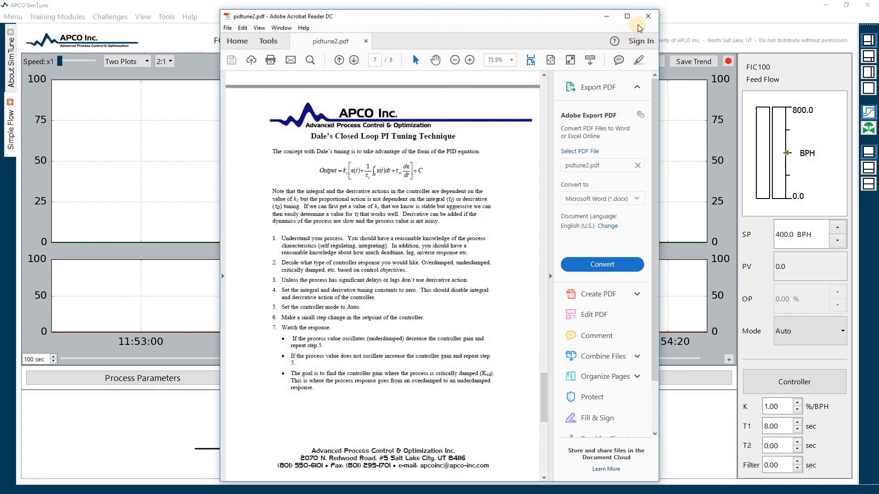
left_click(648, 16)
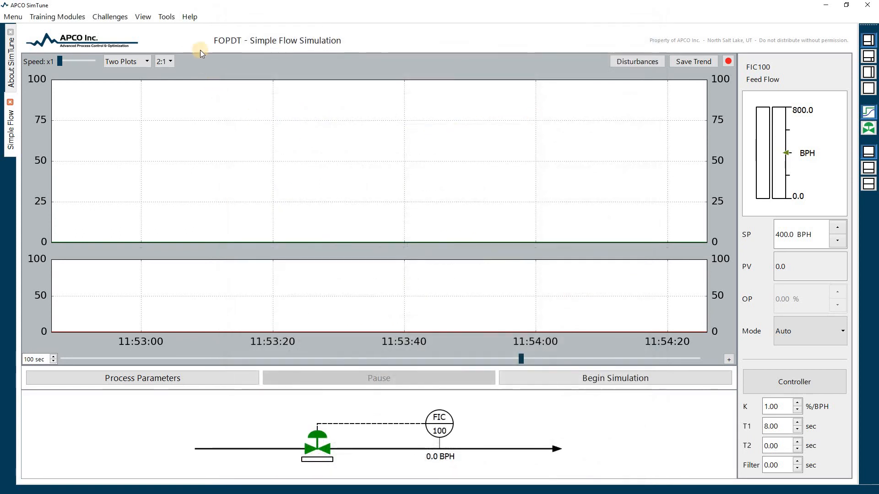
Use the What's This help to read the explanation of the trend area's number-of-plots selector
left_click(177, 17)
mouse_move(190, 17)
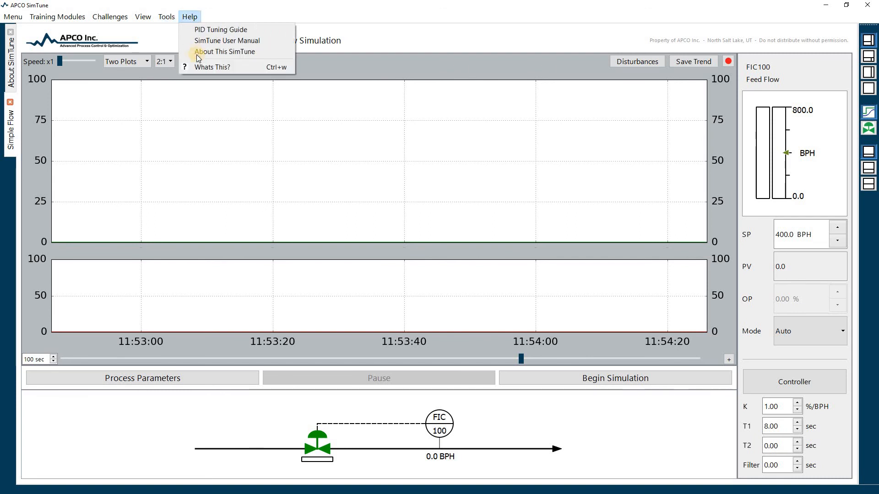
left_click(203, 67)
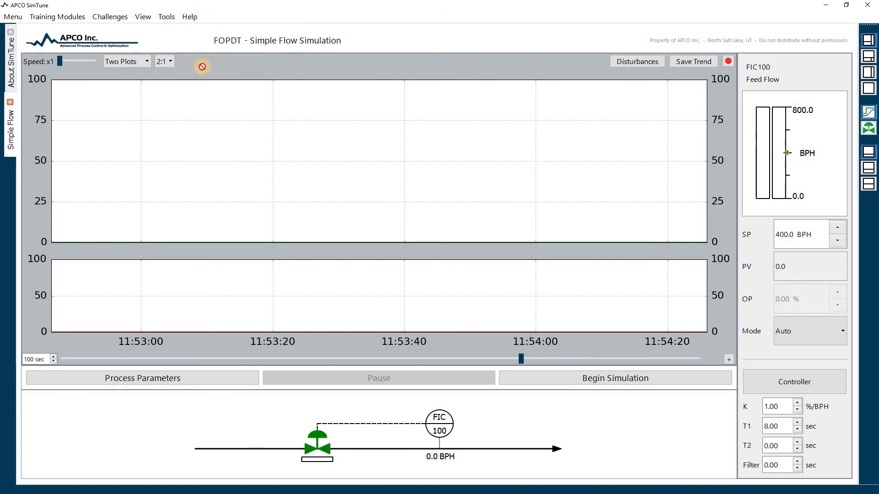
left_click(134, 62)
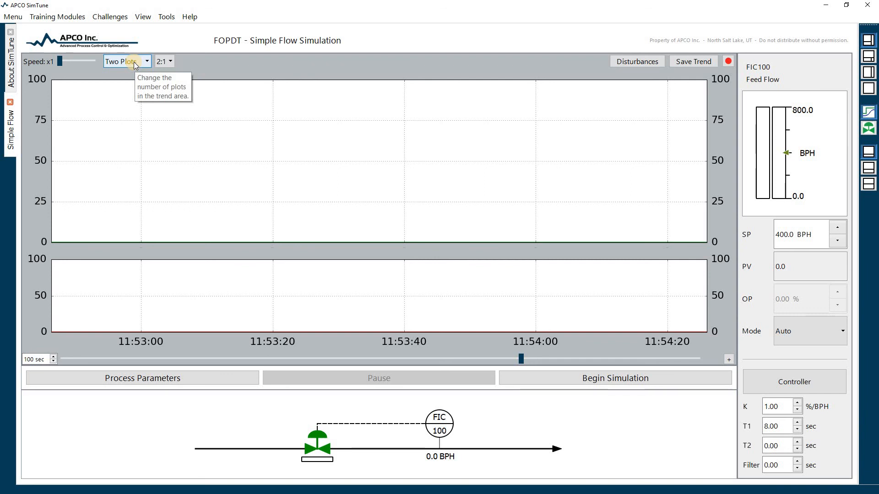
left_click(134, 62)
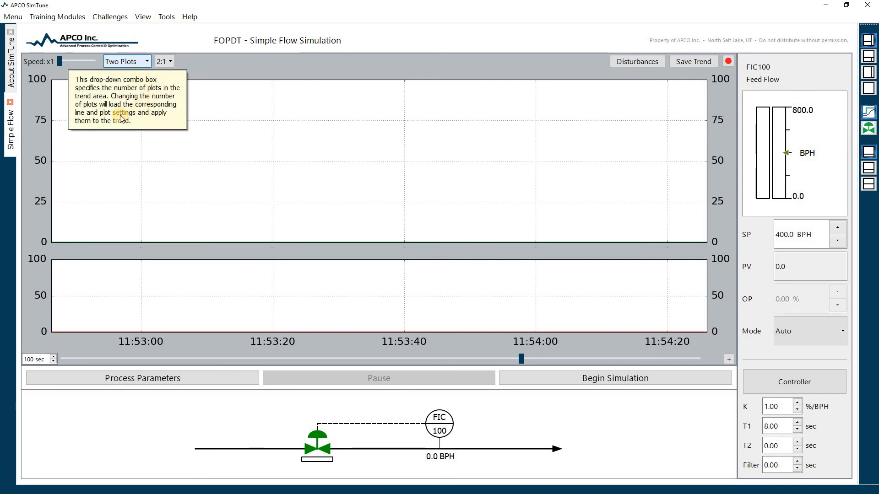
Open the FIC100 controller configuration, read the context help for Controller Gain (K), and cancel without changes
left_click(786, 383)
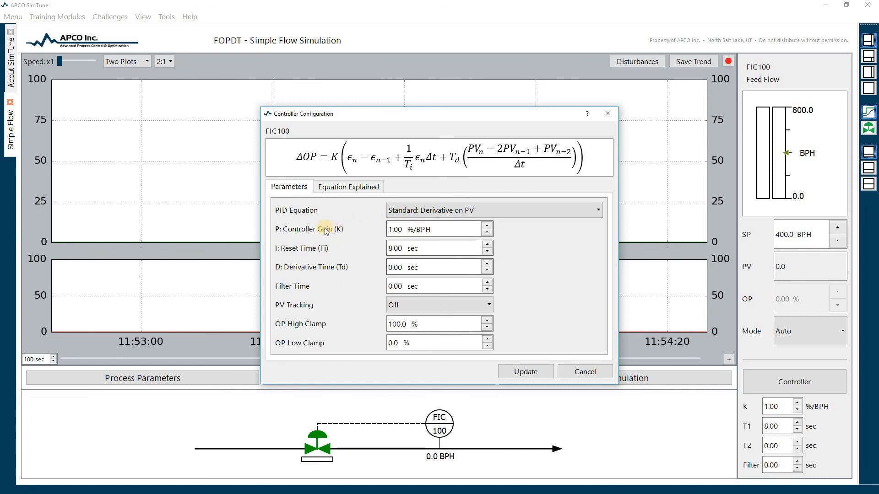
left_click(587, 114)
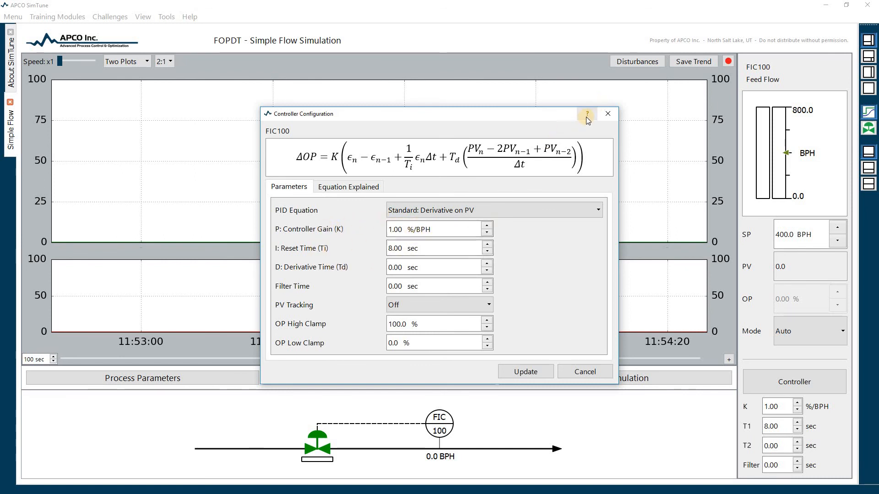
left_click(445, 232)
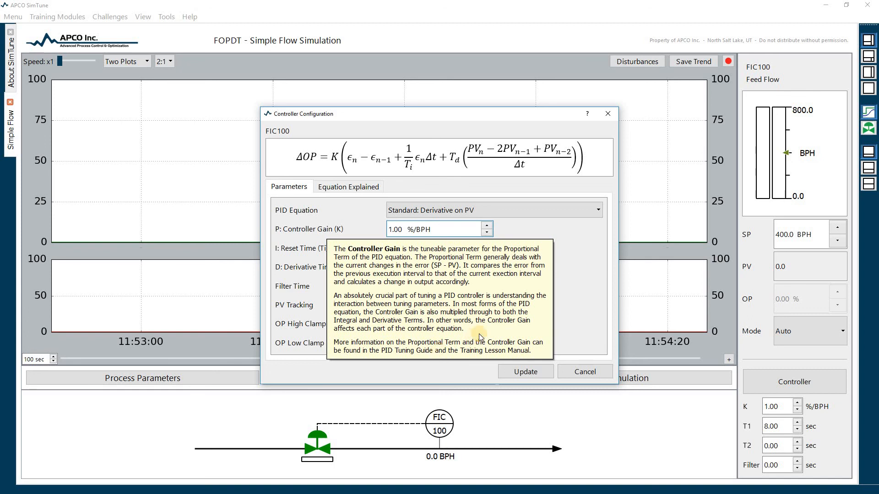
left_click(586, 371)
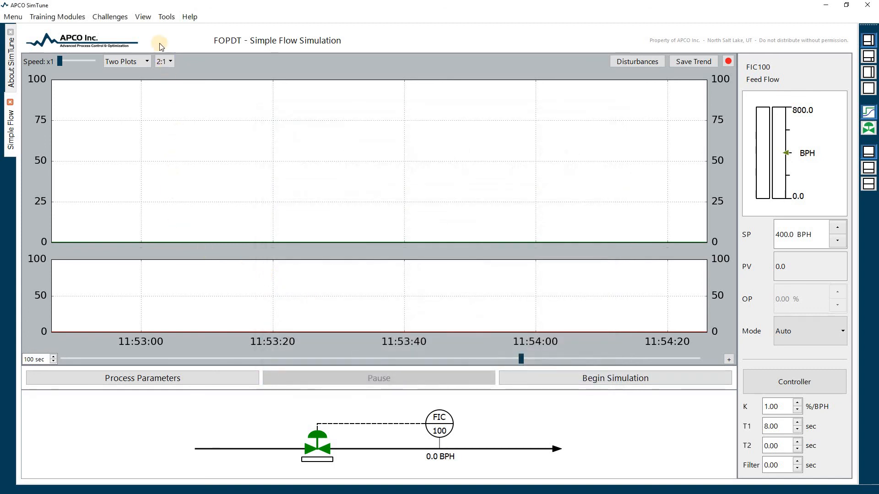
left_click(120, 17)
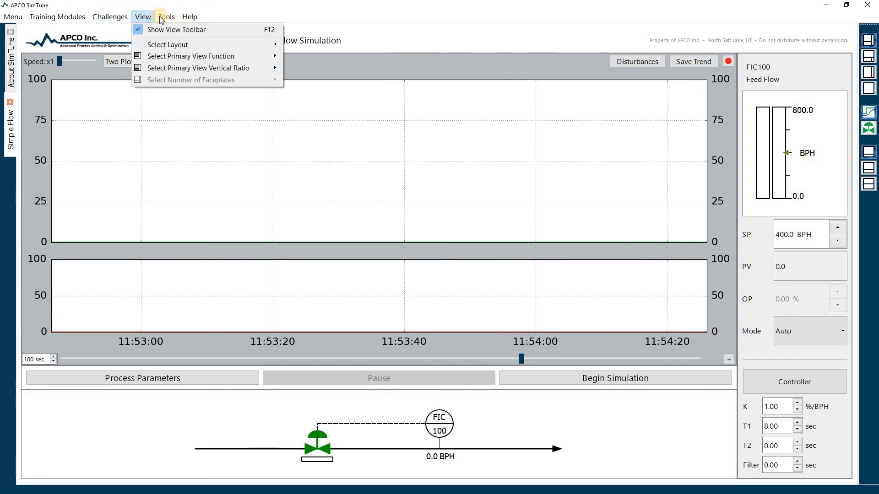
mouse_move(164, 18)
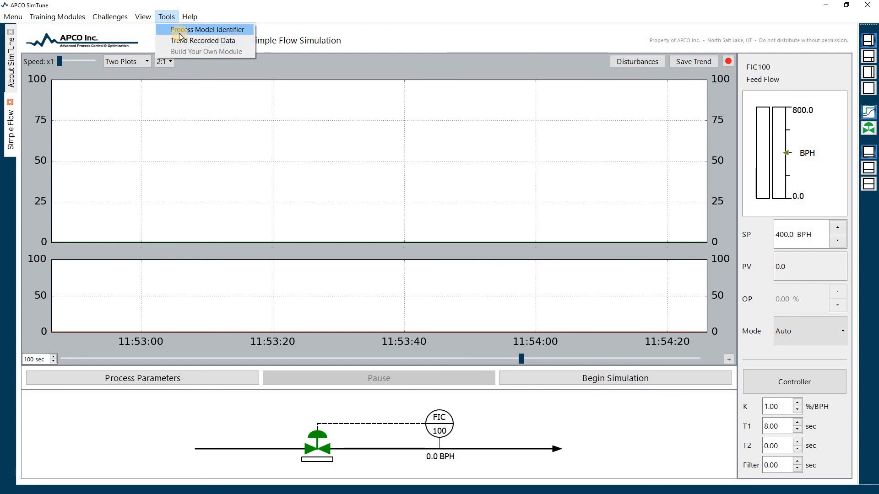
mouse_move(57, 17)
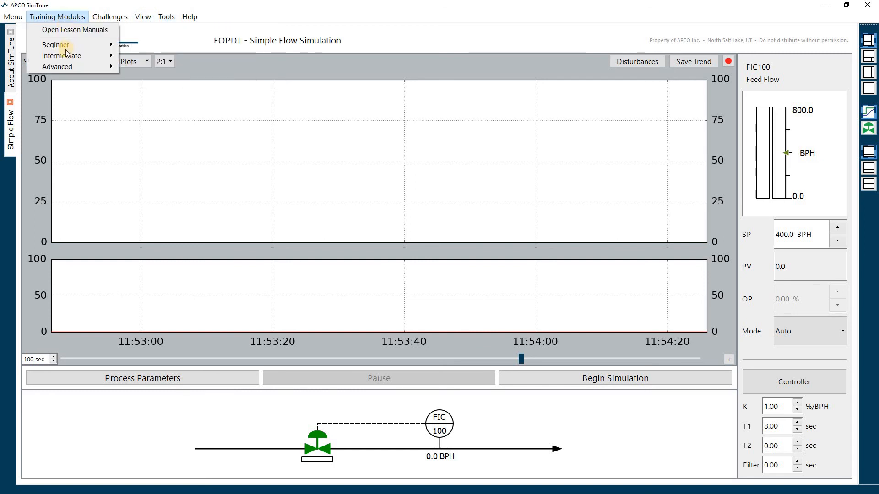
mouse_move(77, 46)
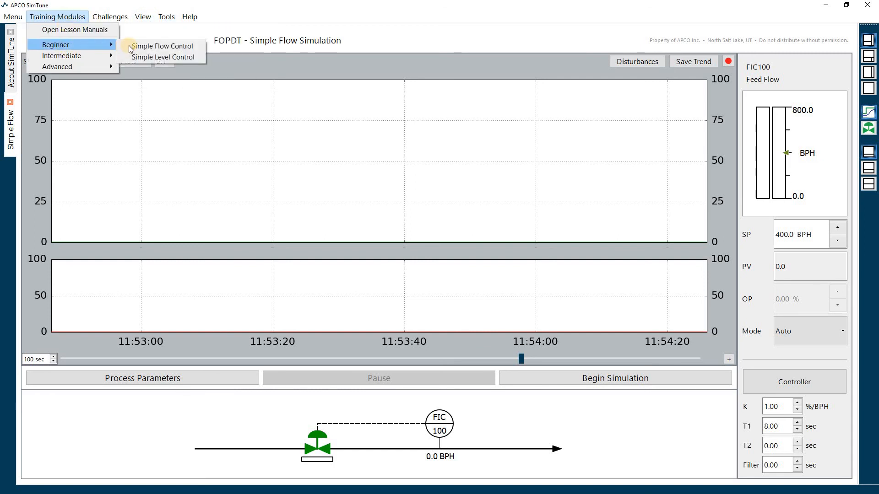
left_click(156, 152)
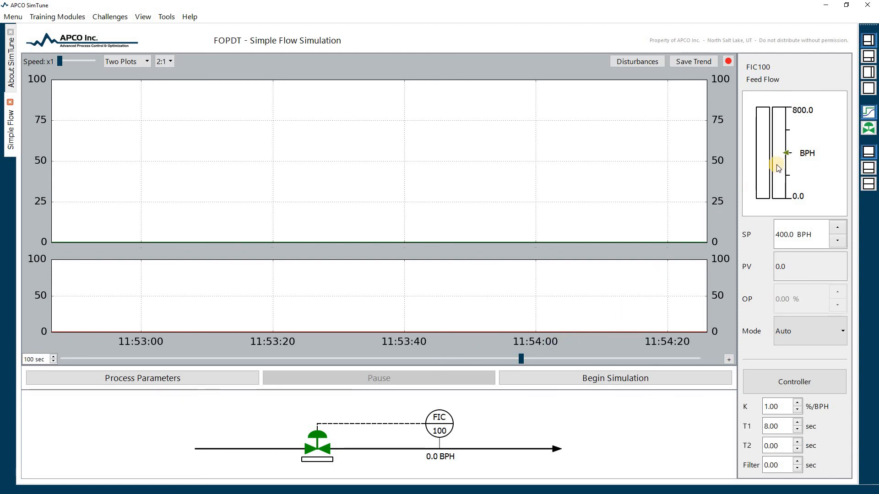
Try the layout with only the primary view and faceplate, show the process graphic in it, and return to the full layout
left_click(866, 60)
left_click(869, 130)
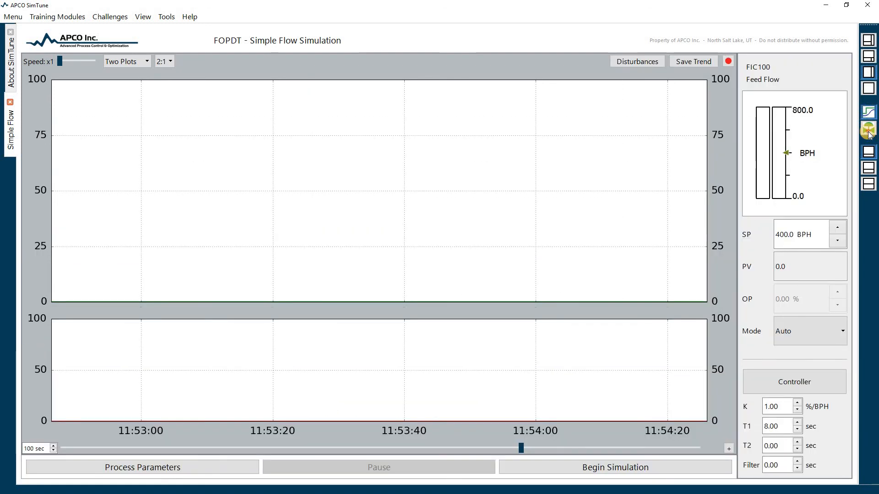
left_click(869, 130)
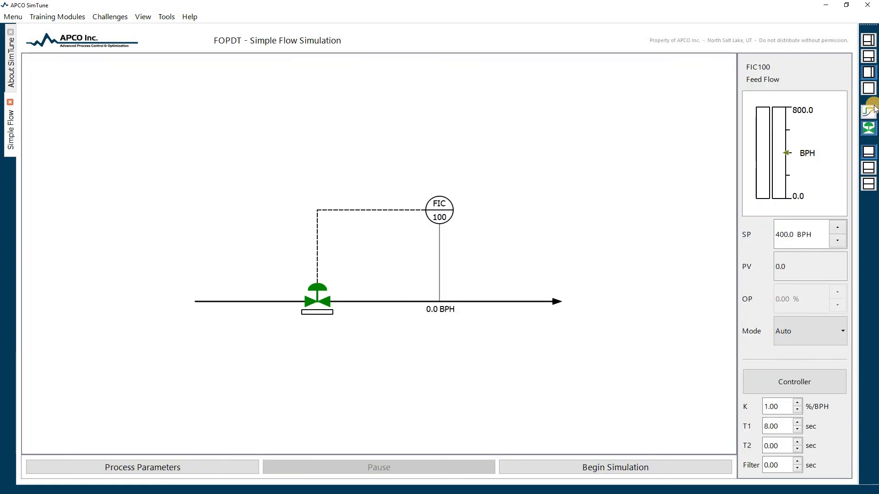
left_click(871, 47)
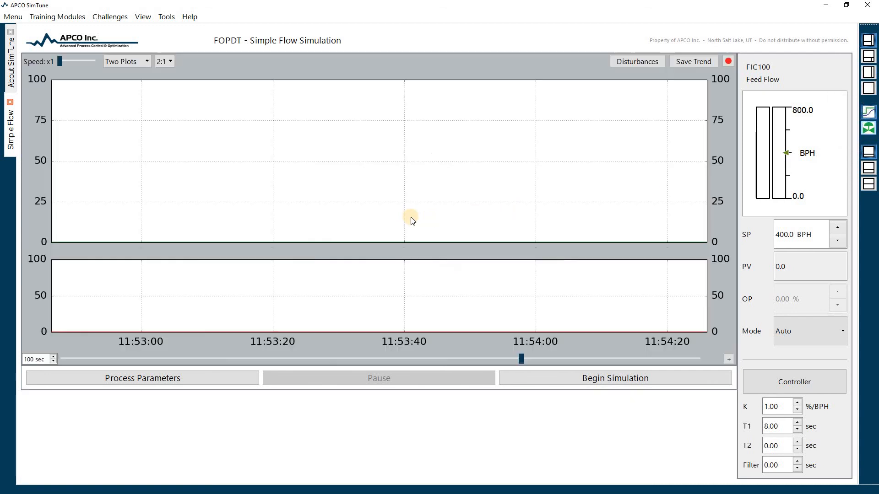
Try the single-view layout with the trend and the process graphic, and restore the full layout with the trend as primary view
left_click(869, 90)
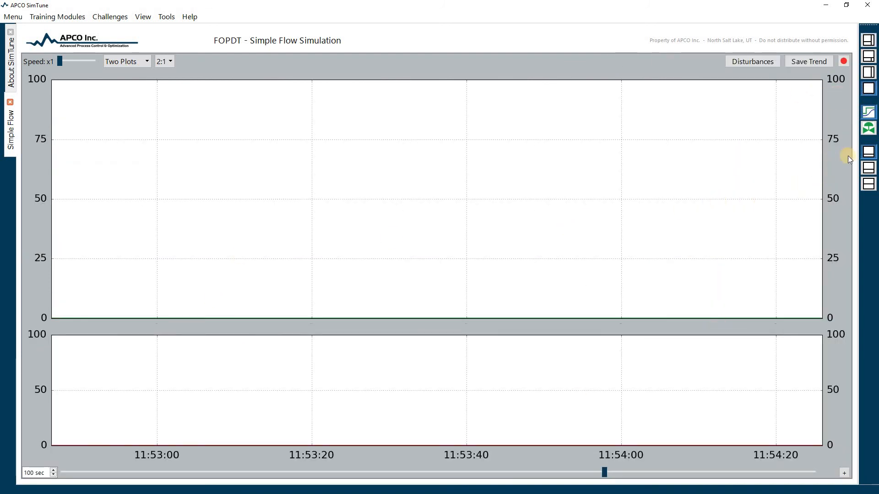
left_click(870, 137)
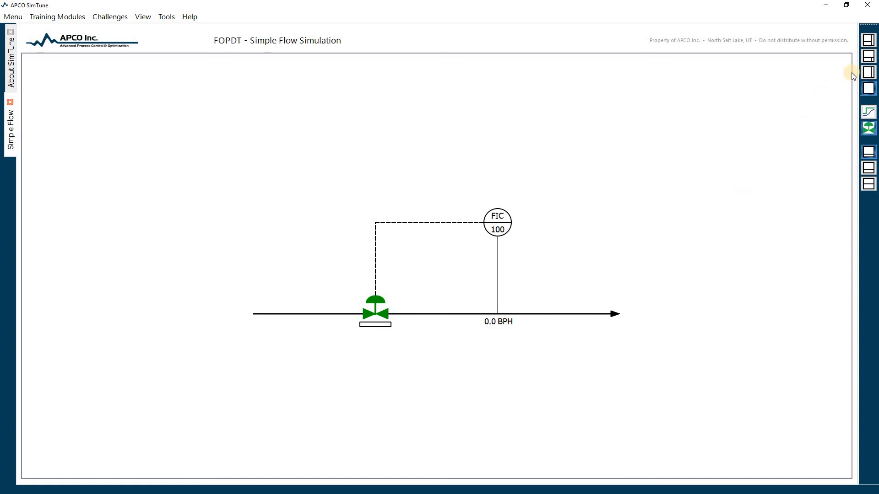
left_click(869, 41)
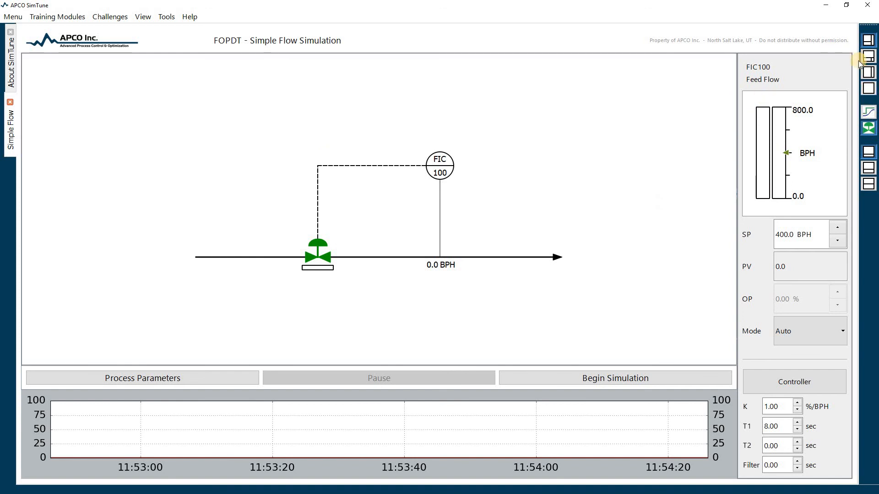
left_click(866, 114)
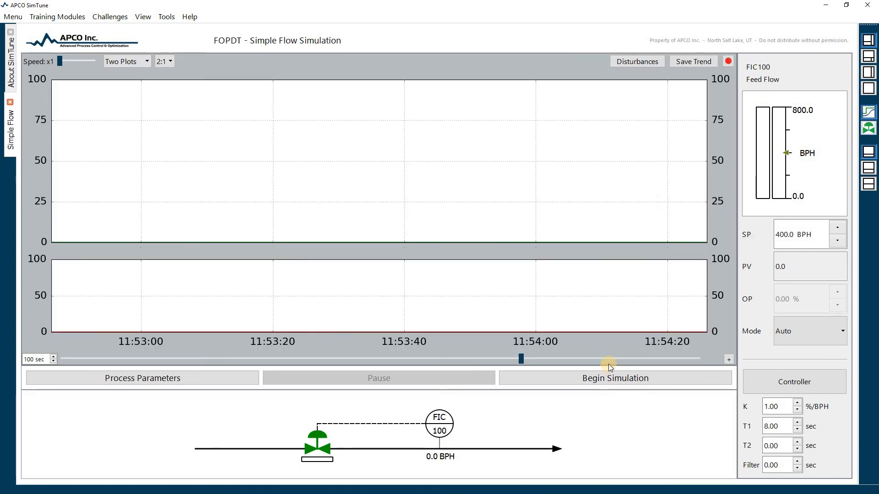
Expand the list of trended variables below the plots and begin the simulation
left_click(729, 359)
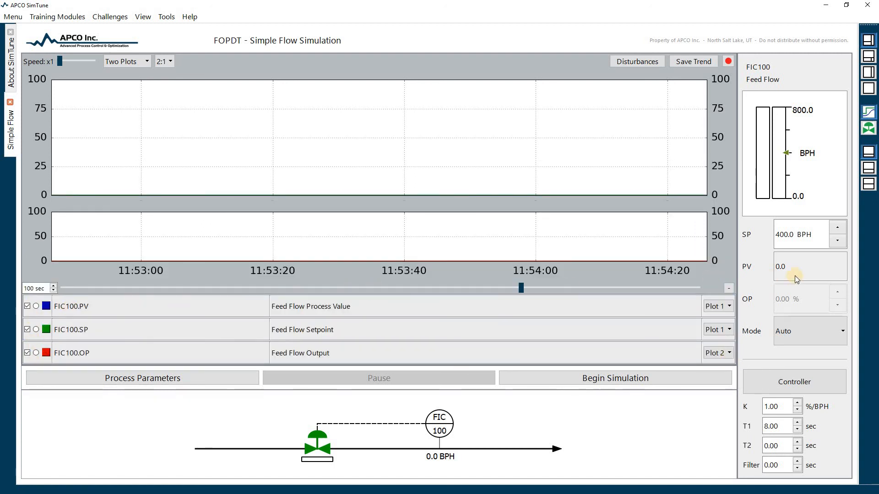
left_click(603, 378)
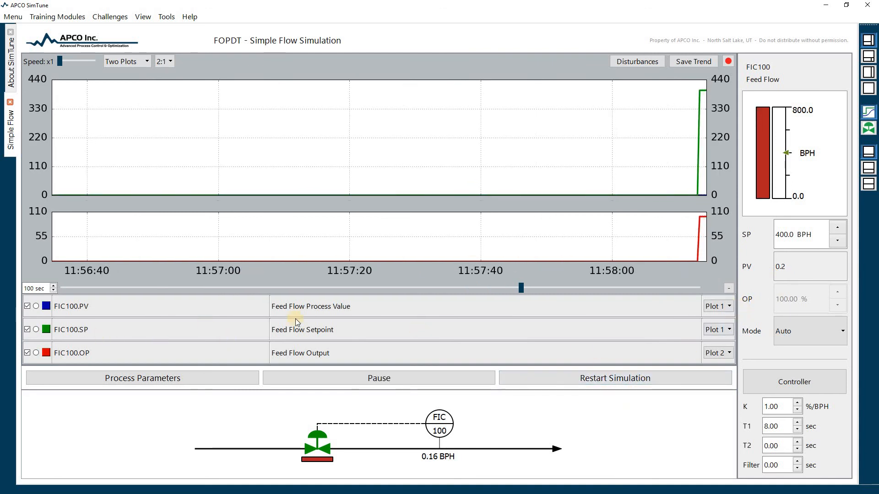
Check the plot assignment options for FIC100.PV and the number-of-plots options, and set the simulation speed to x3
left_click(716, 307)
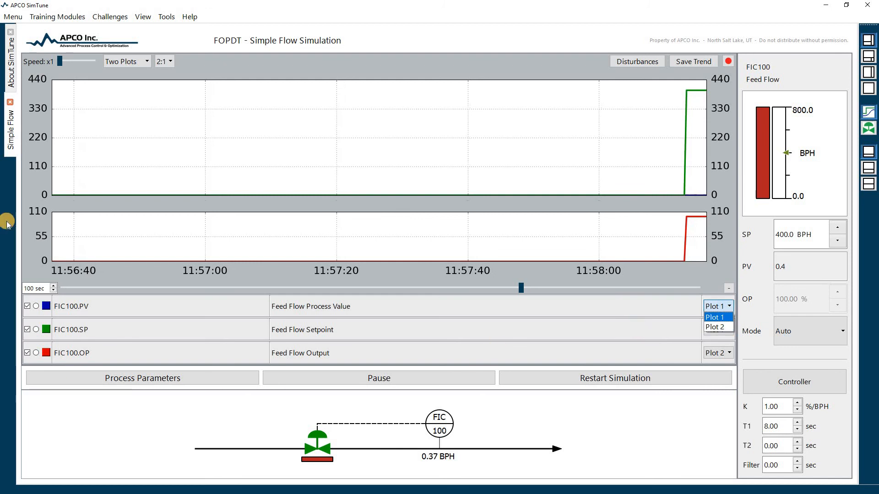
left_click(131, 62)
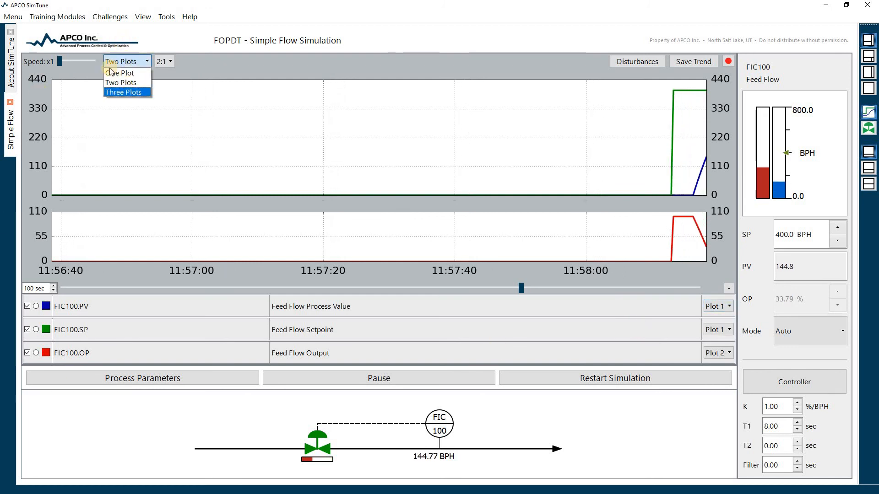
left_click(85, 64)
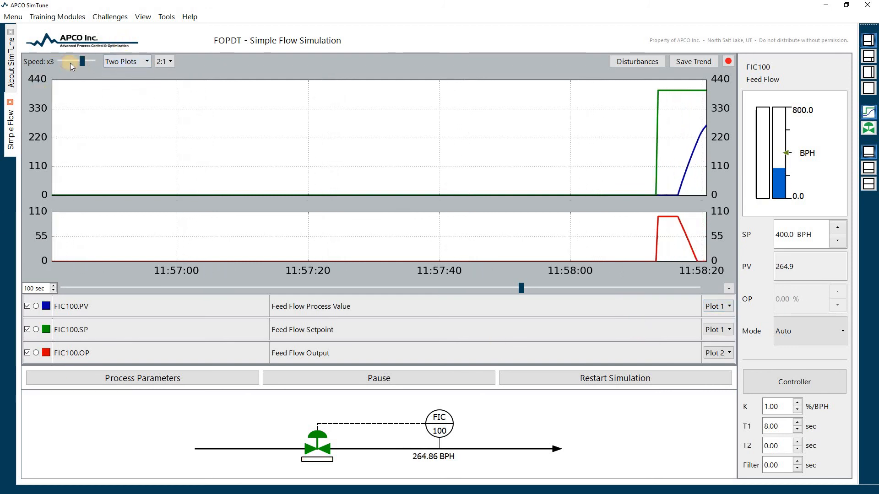
Collapse the list of trended variables, widen the trend time span to 213 sec, and pause the simulation
left_click(728, 288)
left_click_drag(401, 373, 300, 379)
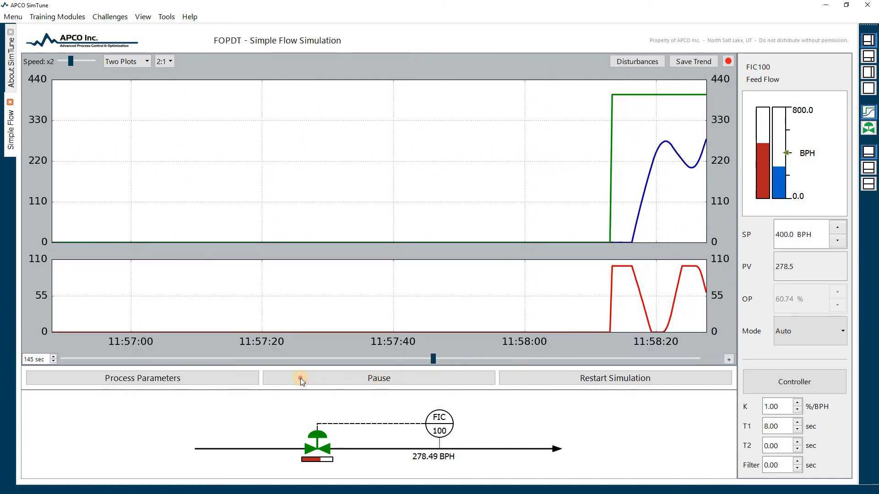
left_click(370, 379)
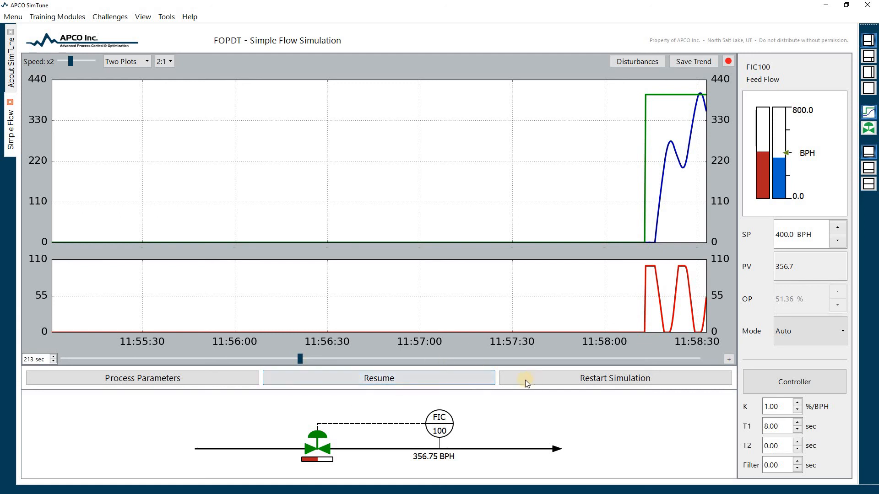
Restart the process with a lag time of 2.0 sec, keeping the current controller configuration, and set the simulation speed to x1
left_click(185, 378)
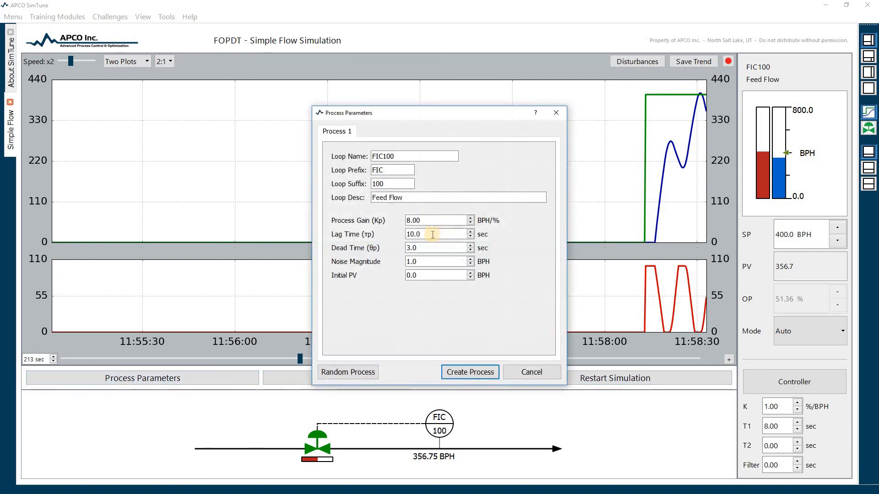
left_click_drag(431, 221, 318, 220)
key("Tab")
type("2")
key("Return")
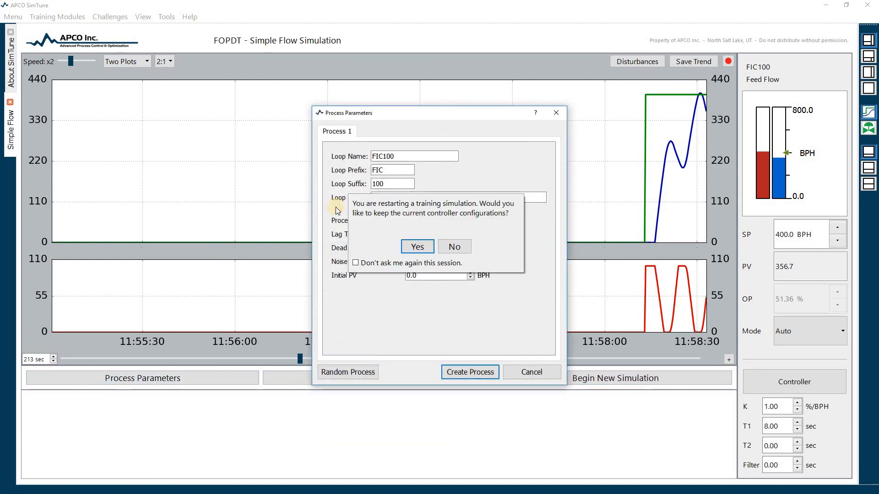
key("Return")
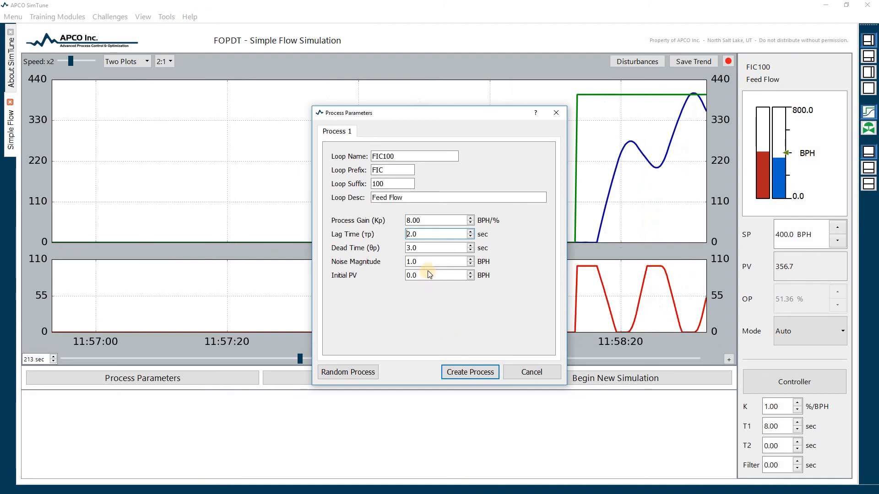
left_click(554, 375)
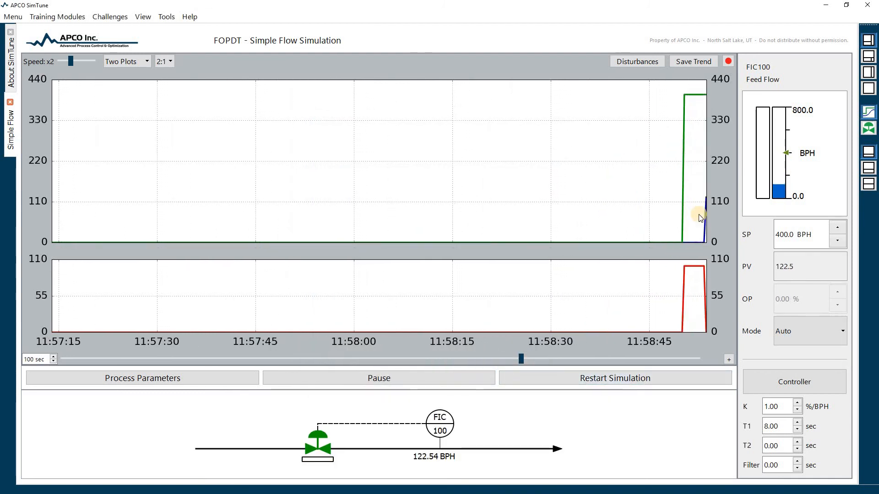
left_click_drag(70, 62, 59, 62)
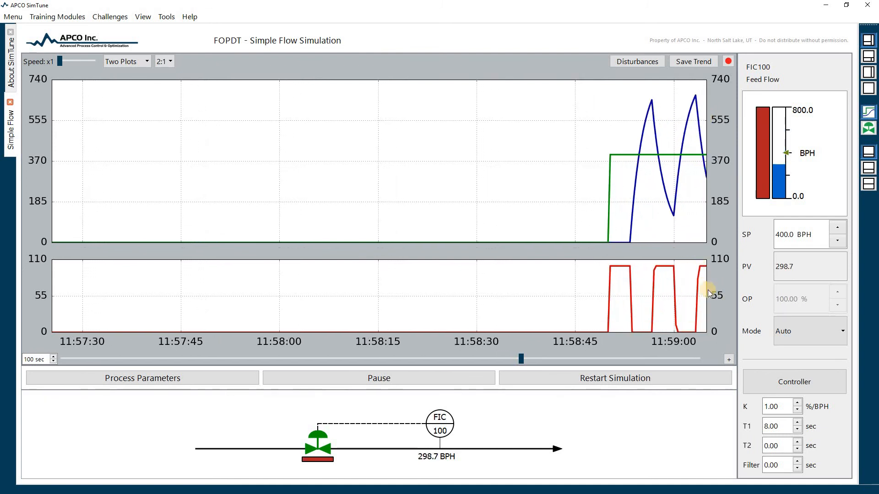
Preview the Honeywell: Equation A form and its explanation in the FIC100 controller configuration, and close it without updating
left_click(788, 383)
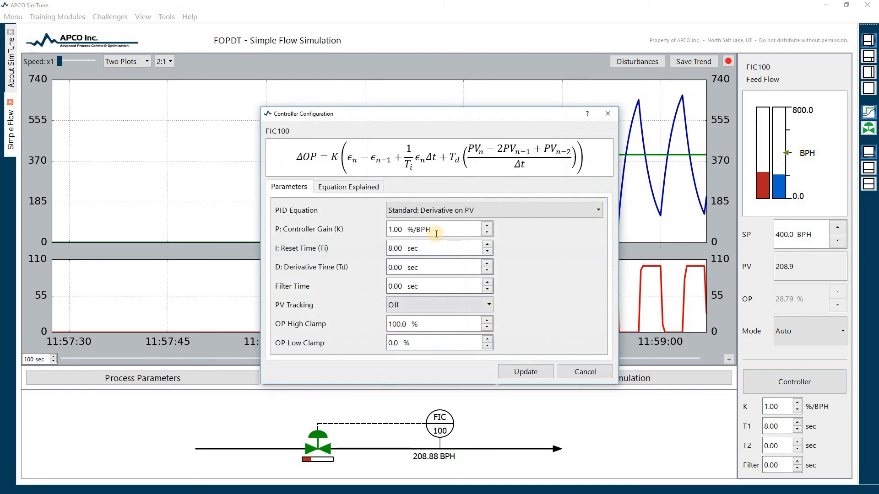
left_click(409, 229)
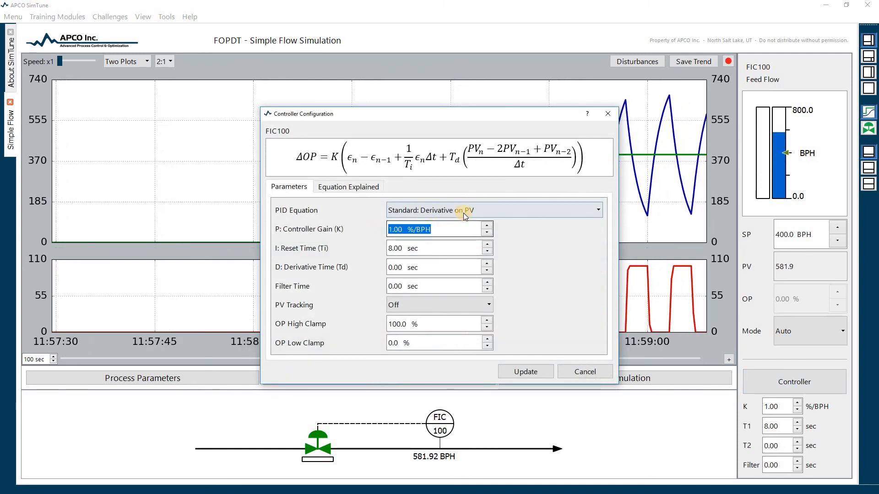
left_click(487, 207)
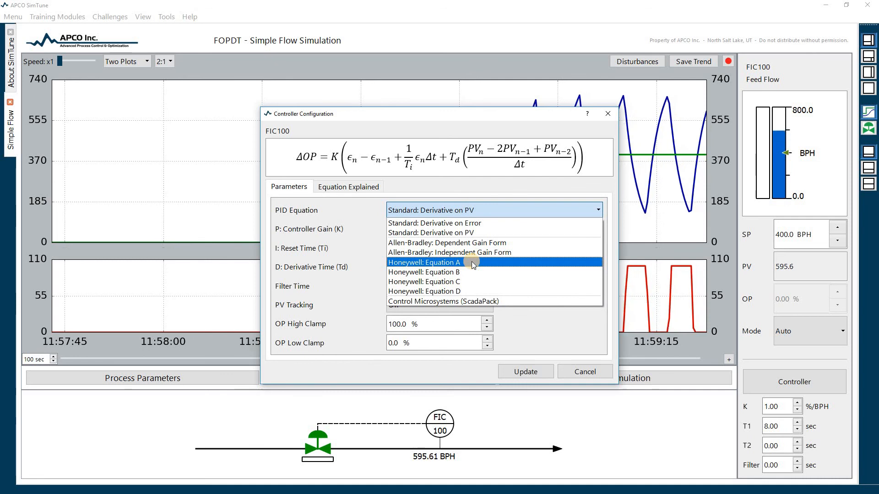
left_click(471, 262)
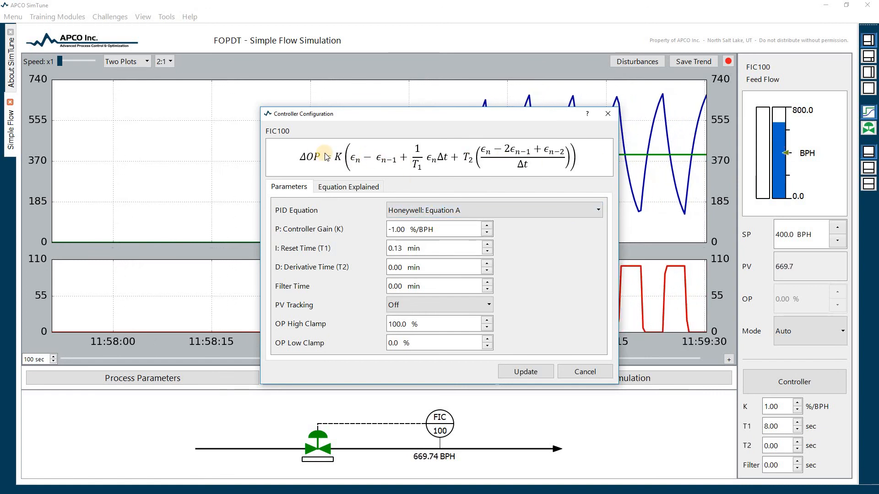
left_click(336, 188)
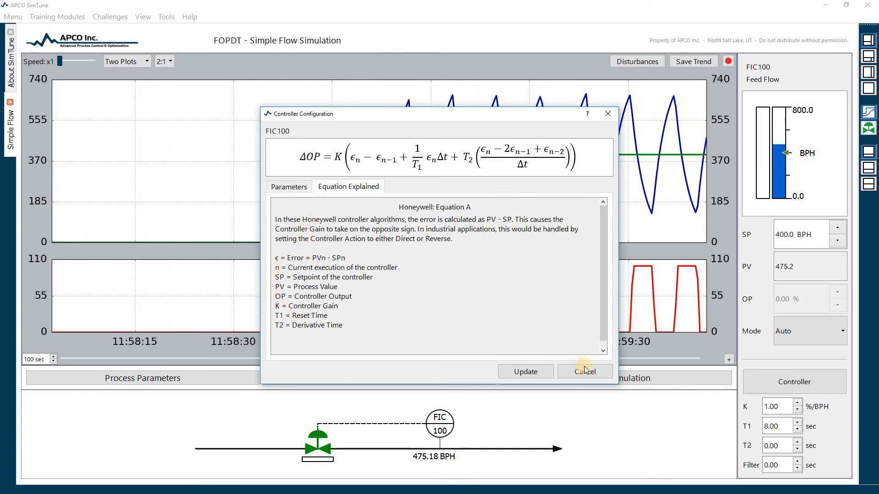
left_click(597, 371)
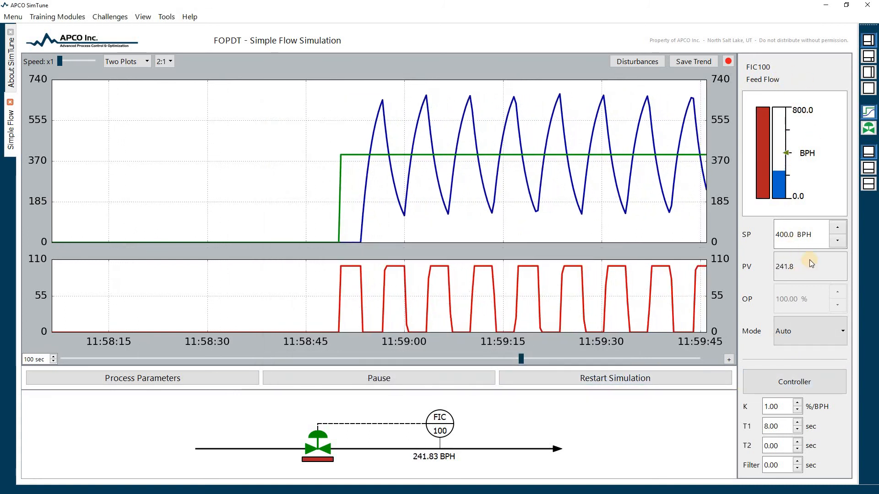
Set the FIC100 setpoint to 350 BPH
left_click_drag(814, 235, 738, 240)
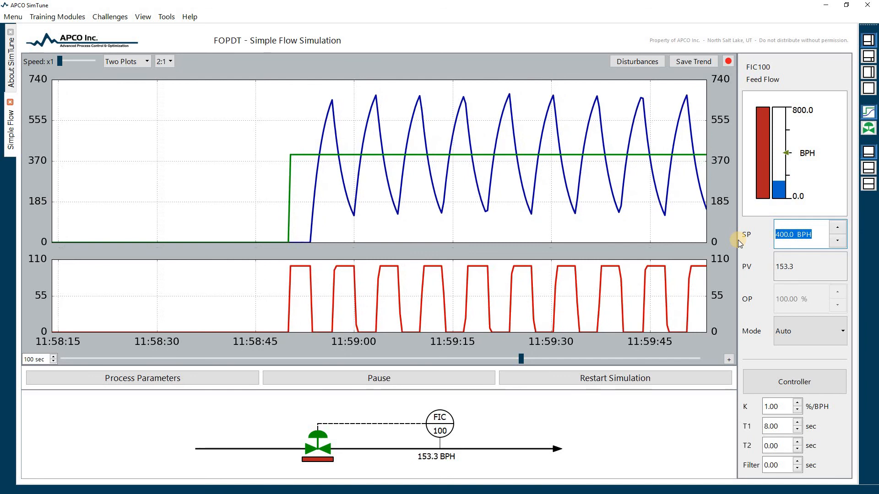
type("350")
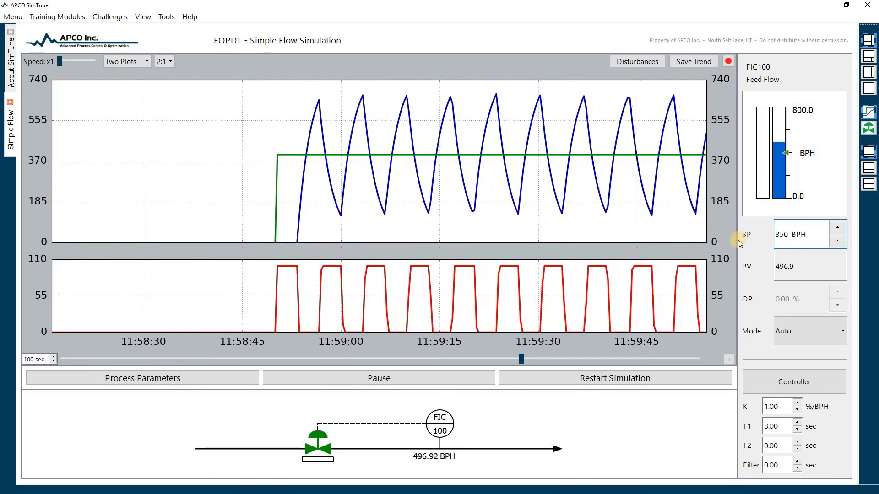
key("Return")
Switch the FIC100 controller to Manual mode and set its output to 50%
left_click(793, 332)
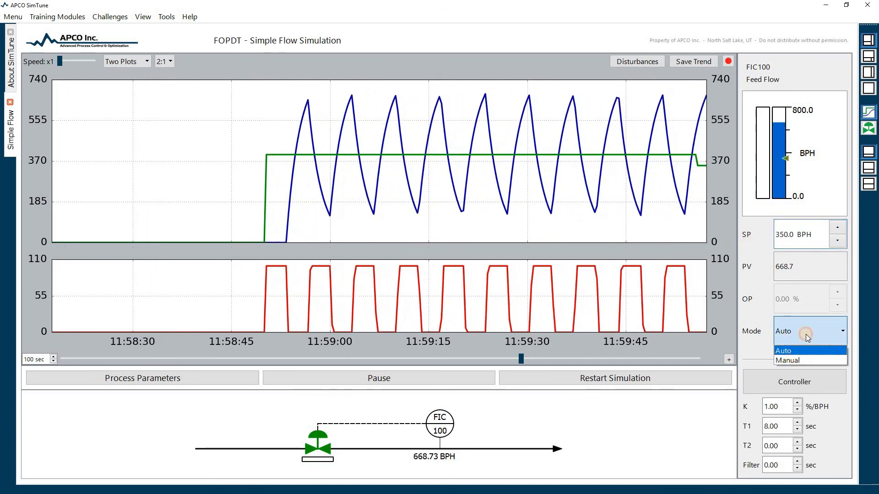
left_click(790, 359)
key("shift+Tab")
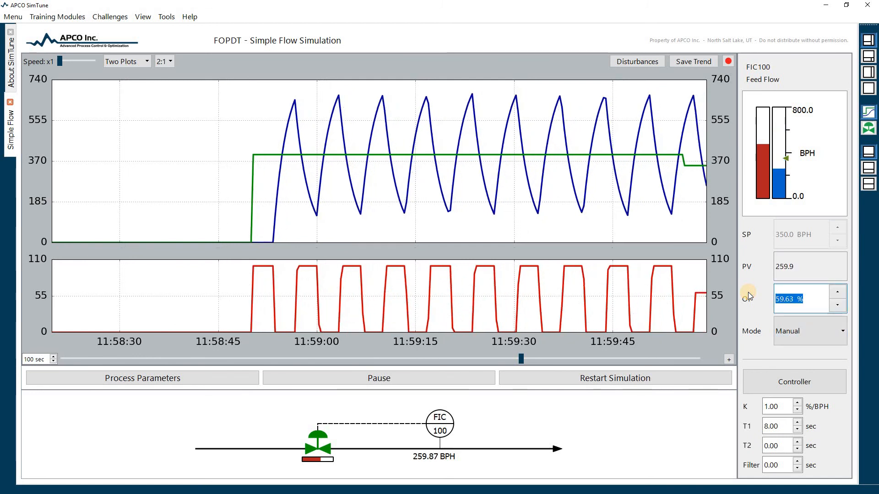
type("50")
key("Return")
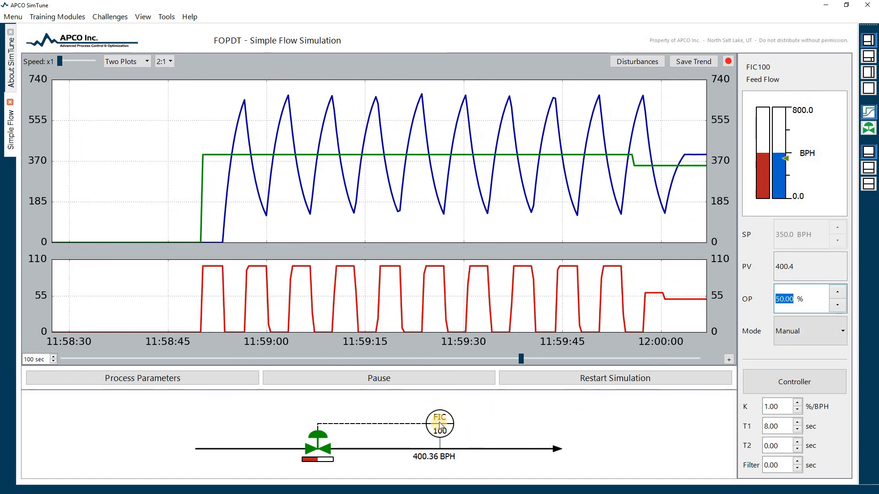
Adjust the FIC100 process value up to about 560 BPH and down to about 240 BPH, and return the controller to Auto mode
mouse_move(440, 421)
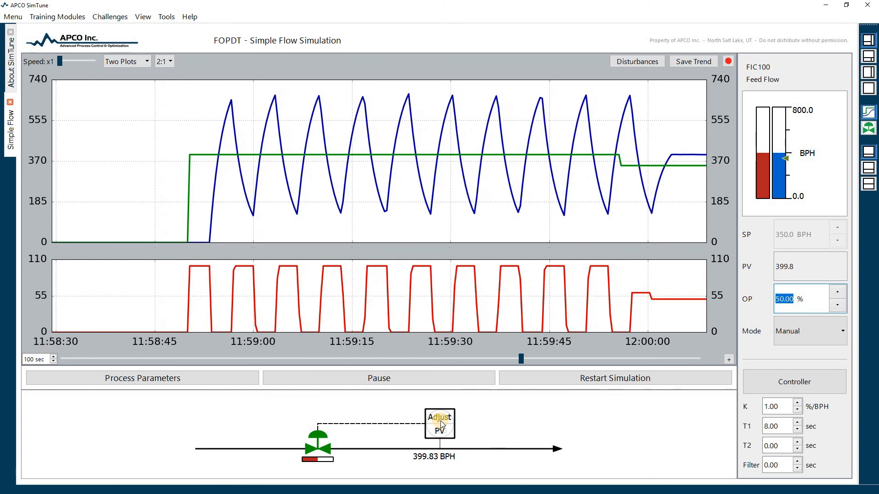
left_click(452, 420)
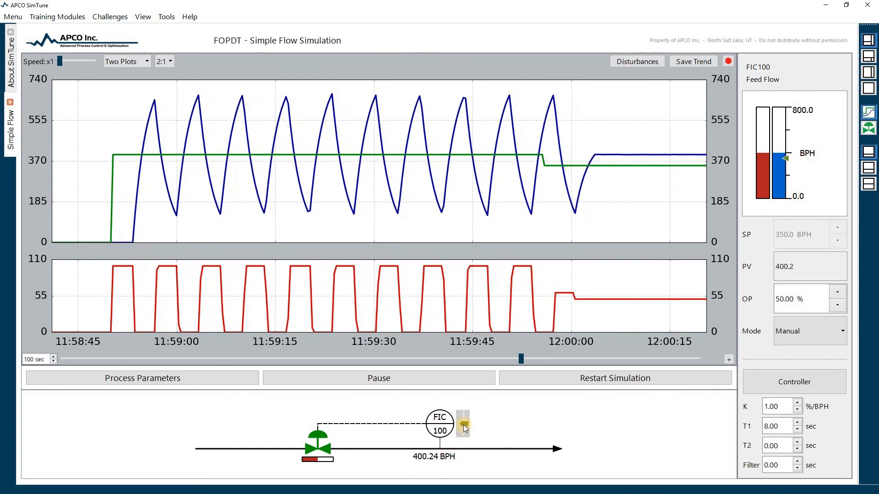
left_click_drag(463, 425, 461, 406)
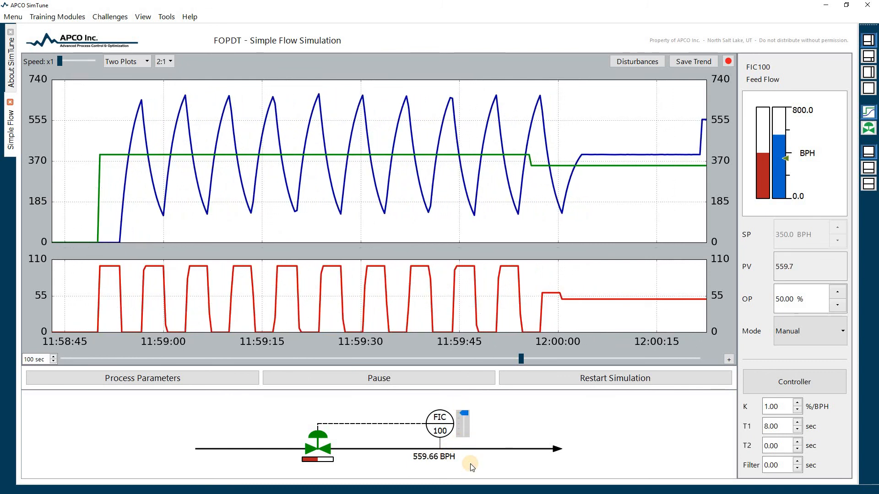
left_click_drag(468, 414, 467, 437)
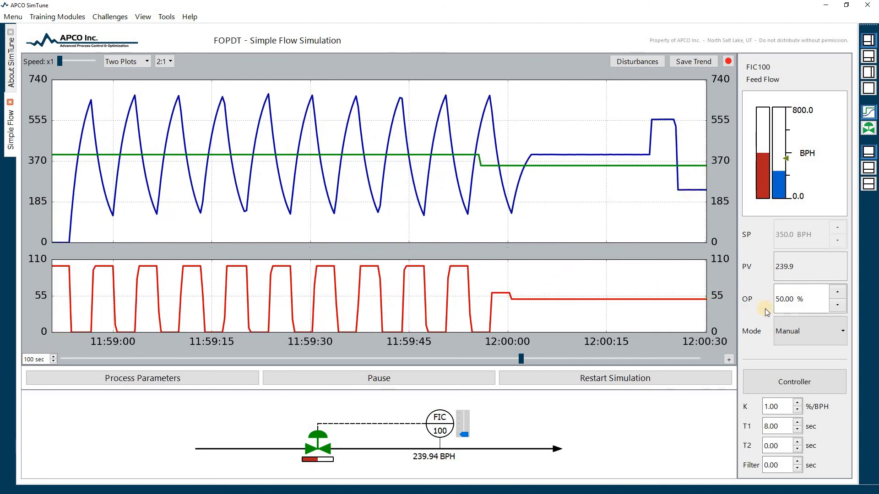
left_click(801, 331)
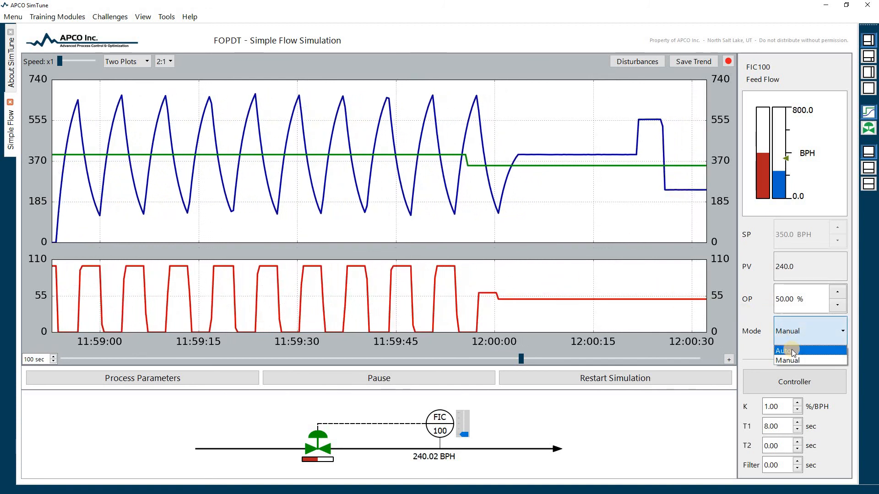
left_click(792, 349)
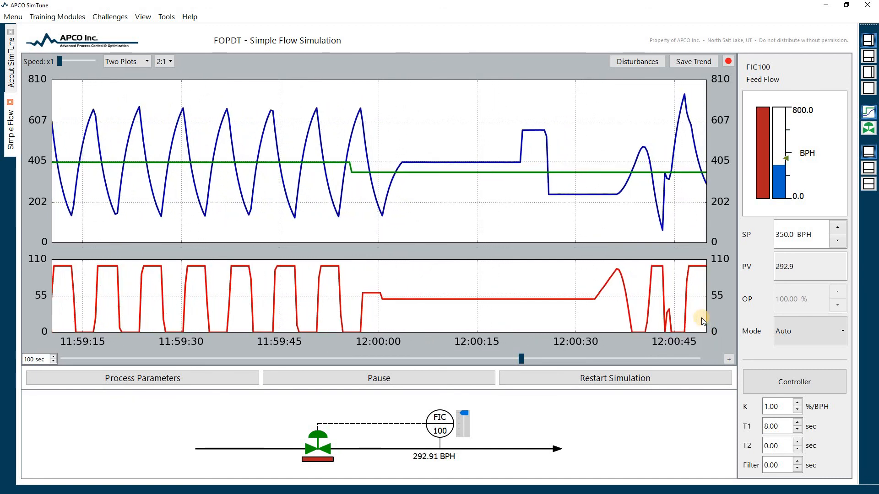
Try a sine wave disturbance on Feed Flow with 50 BPH magnitude and 1.3 sec duration, and discard it
left_click(637, 62)
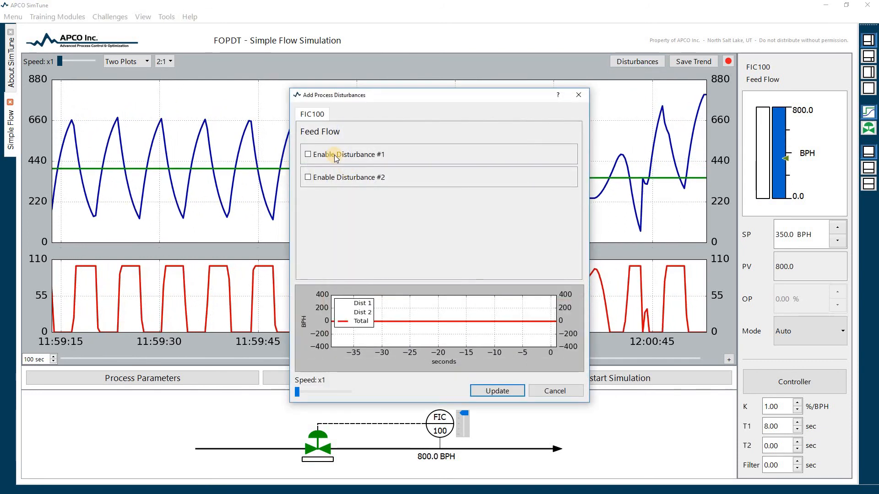
left_click(366, 154)
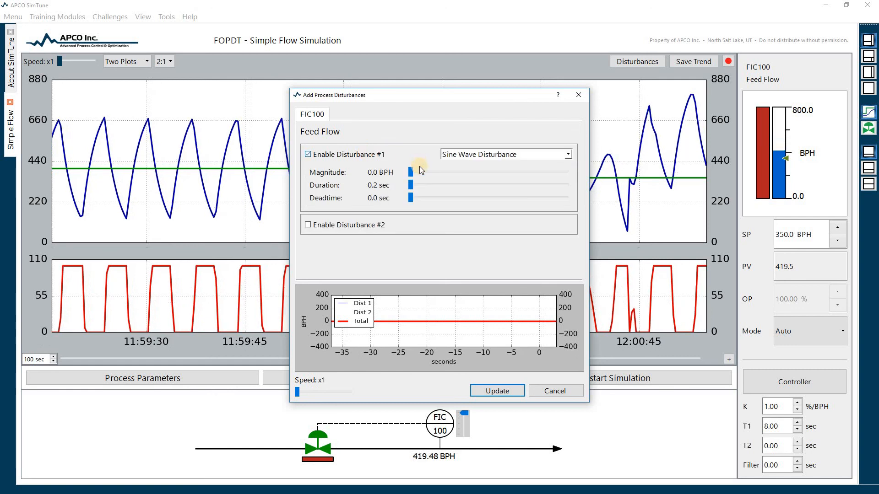
mouse_move(420, 172)
left_mouse_down()
mouse_move(450, 171)
mouse_move(424, 183)
left_mouse_up()
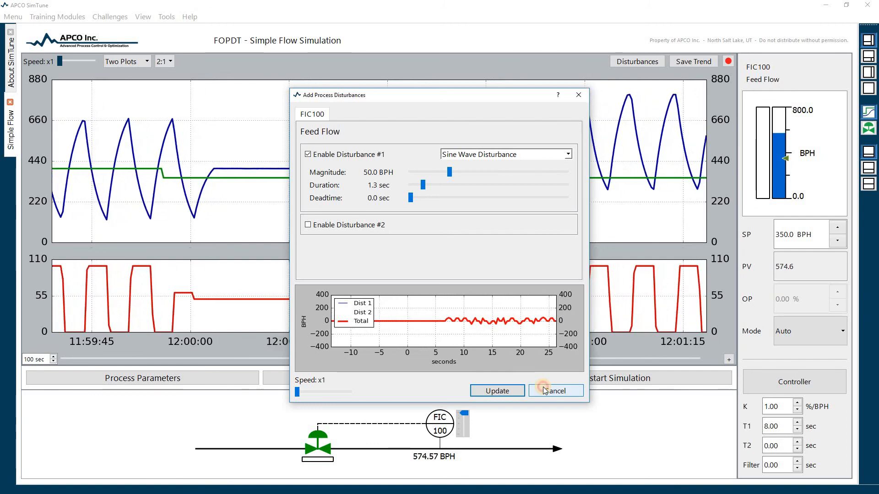
left_click(545, 390)
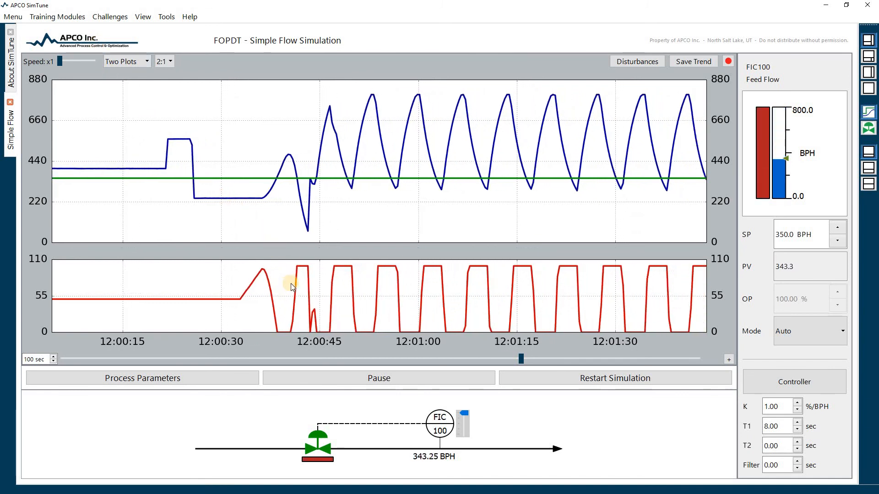
Pause the running flow simulation
left_click(385, 383)
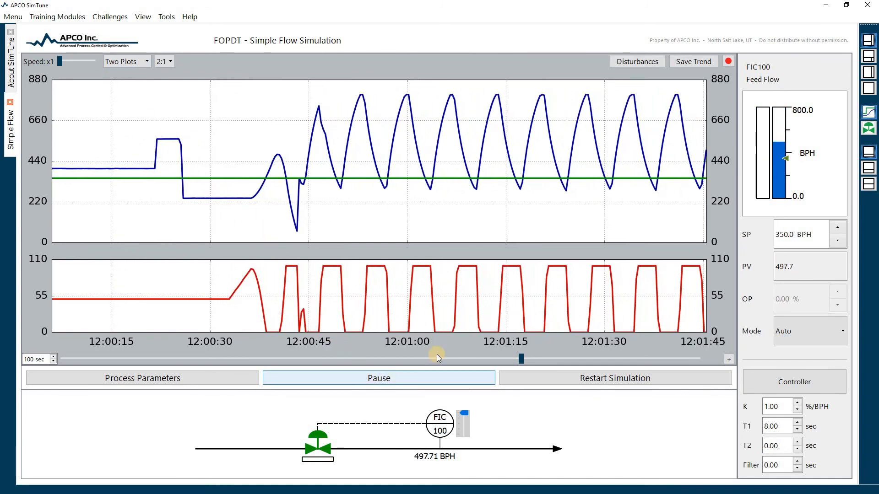